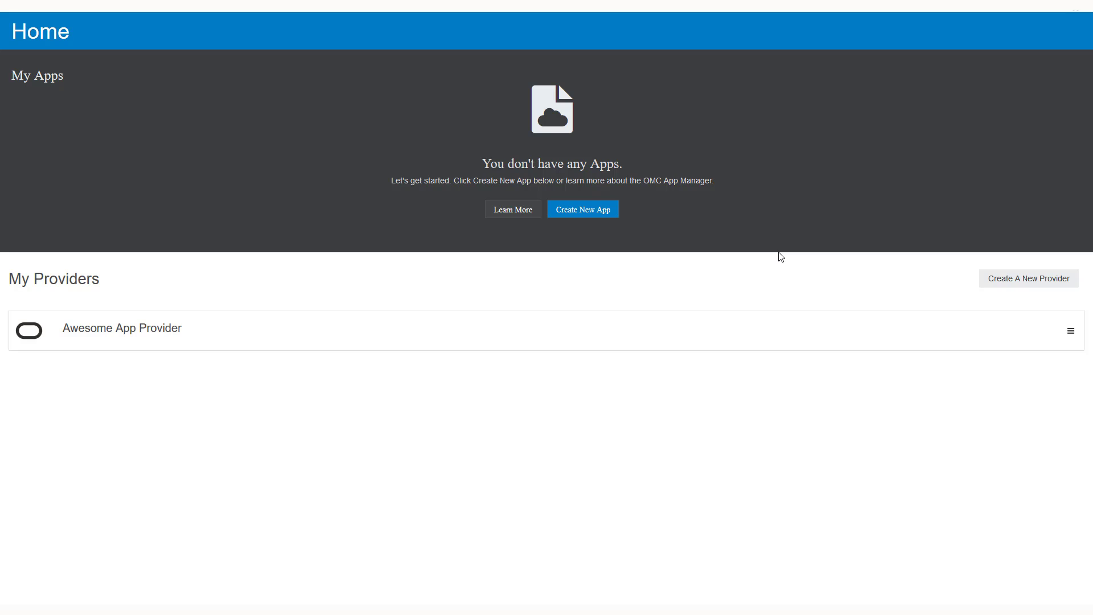
# Start a new app named 'Awesome App' with the description 'My app'
pyautogui.click(606, 212)
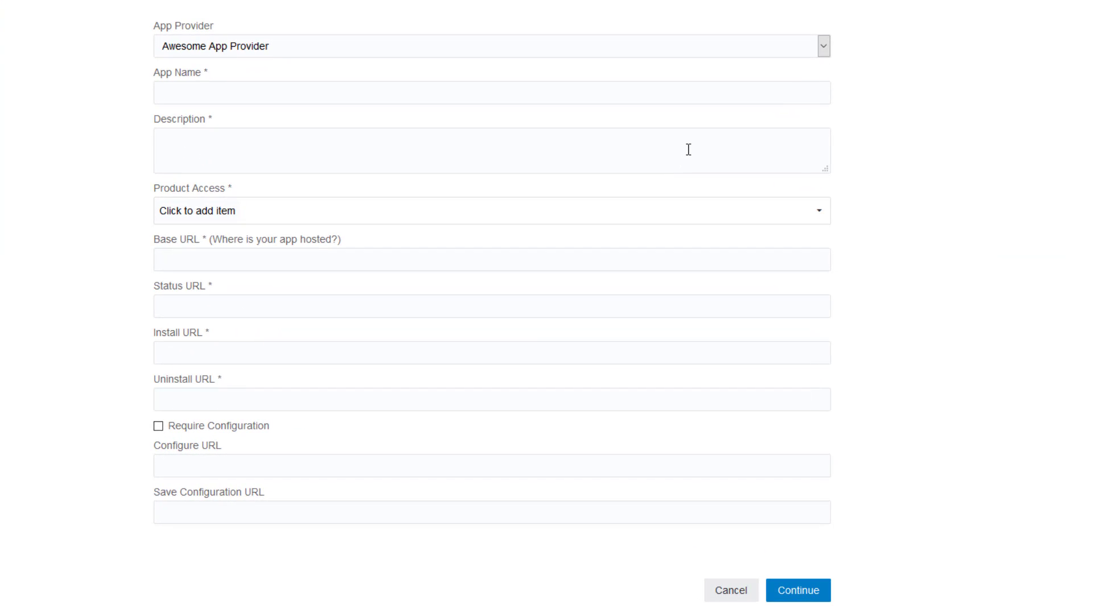
pyautogui.click(792, 90)
pyautogui.write('Awesome App')
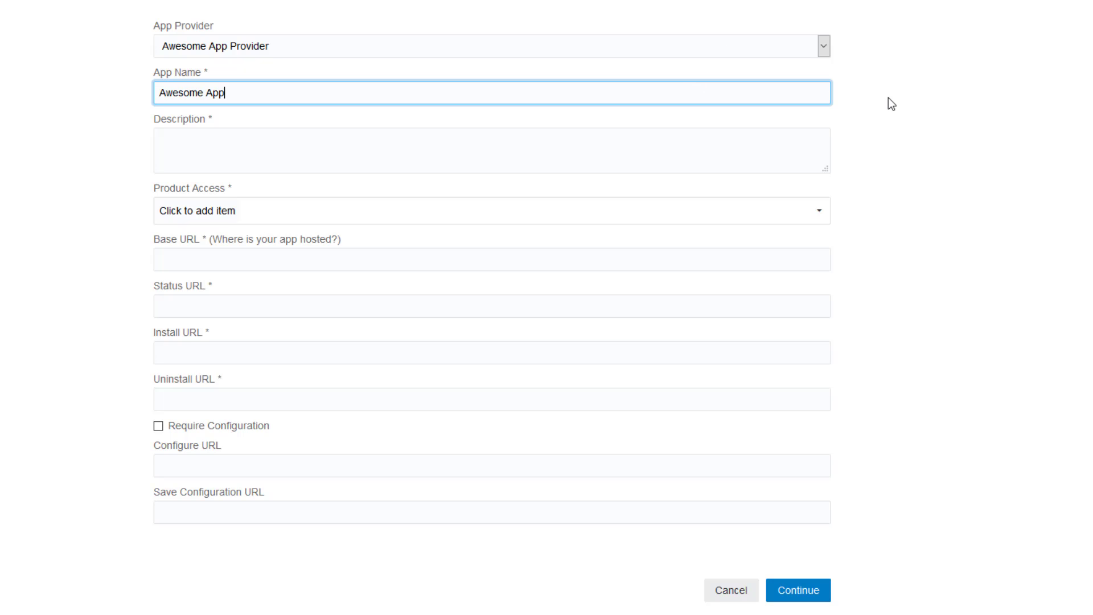
pyautogui.press('Tab')
pyautogui.write('My app')
pyautogui.click(829, 210)
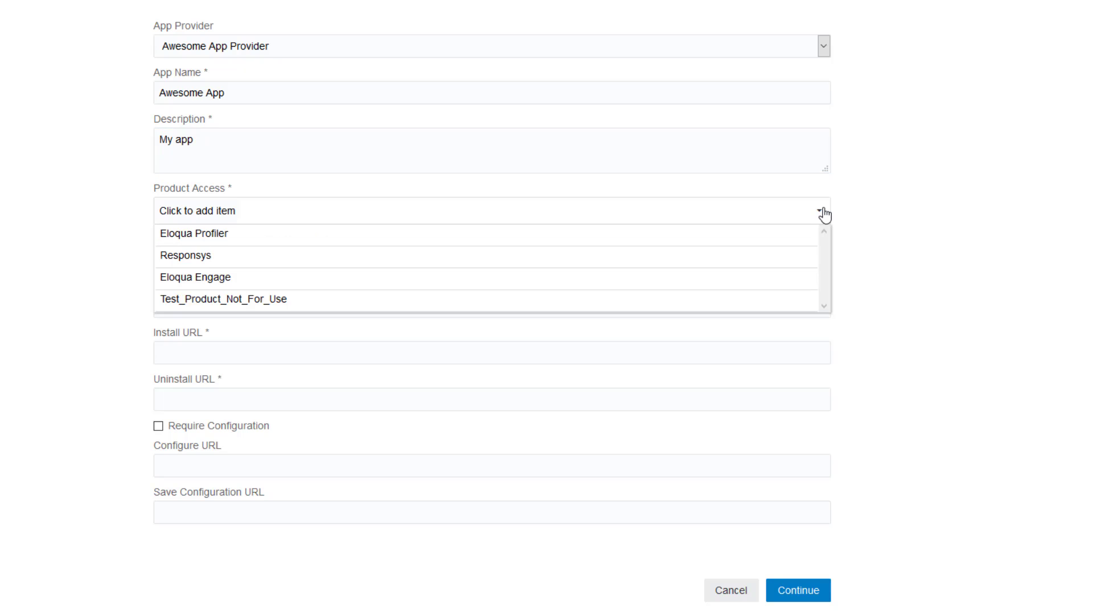
pyautogui.click(750, 257)
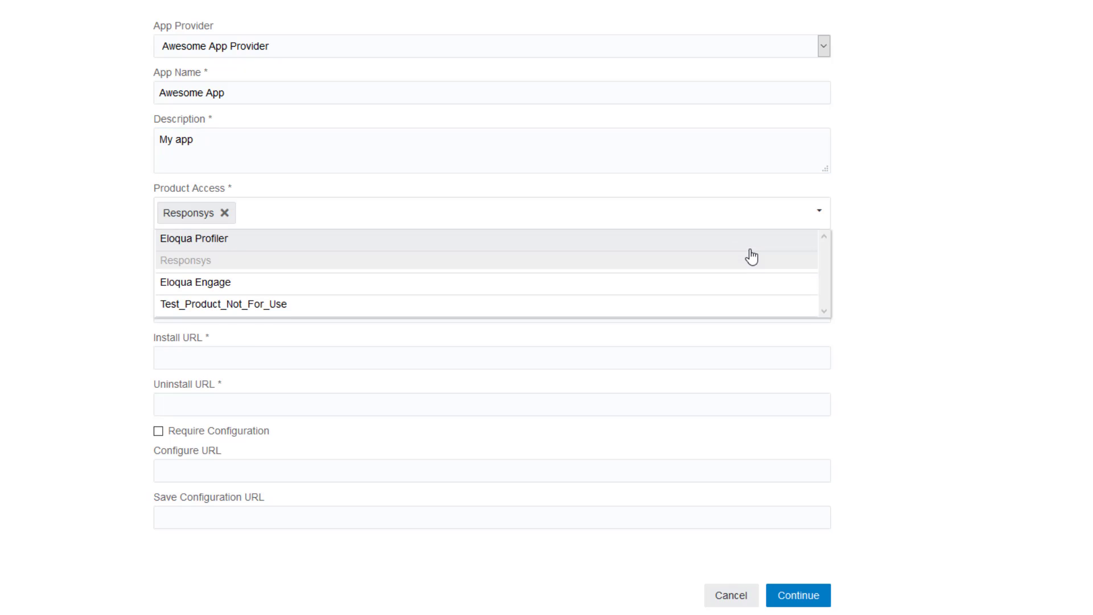
pyautogui.click(895, 250)
pyautogui.click(803, 263)
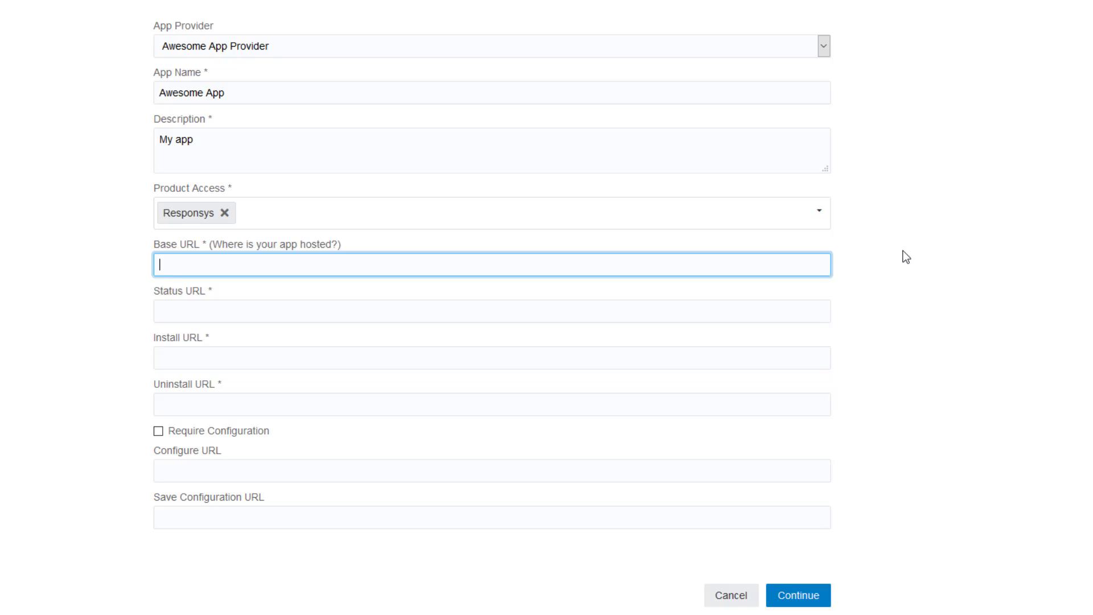
pyautogui.write('https://www.oracle.com/cxapps')
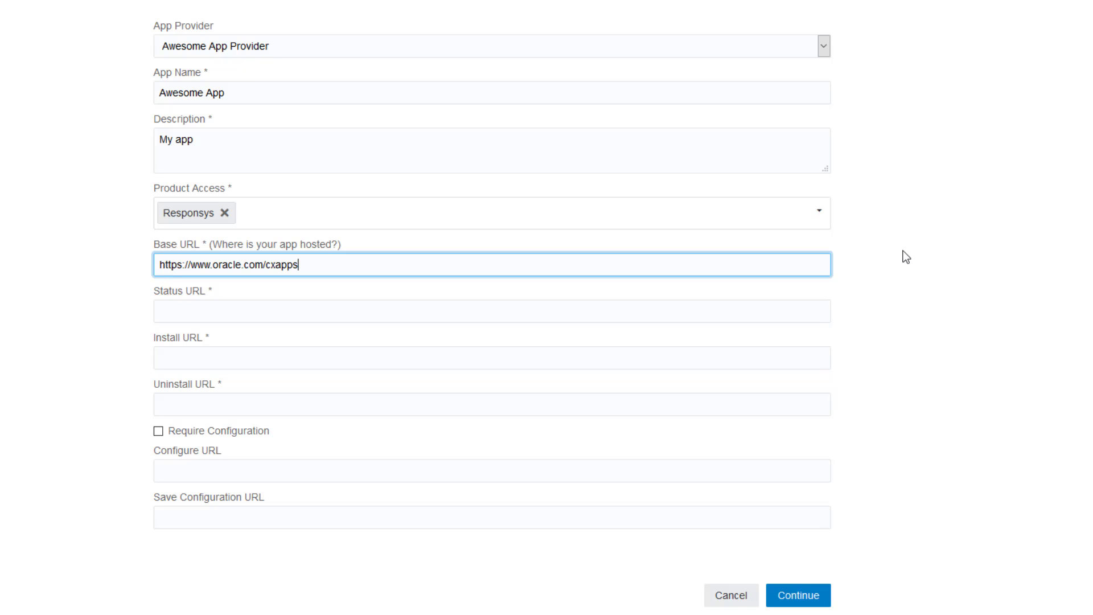
pyautogui.click(903, 251)
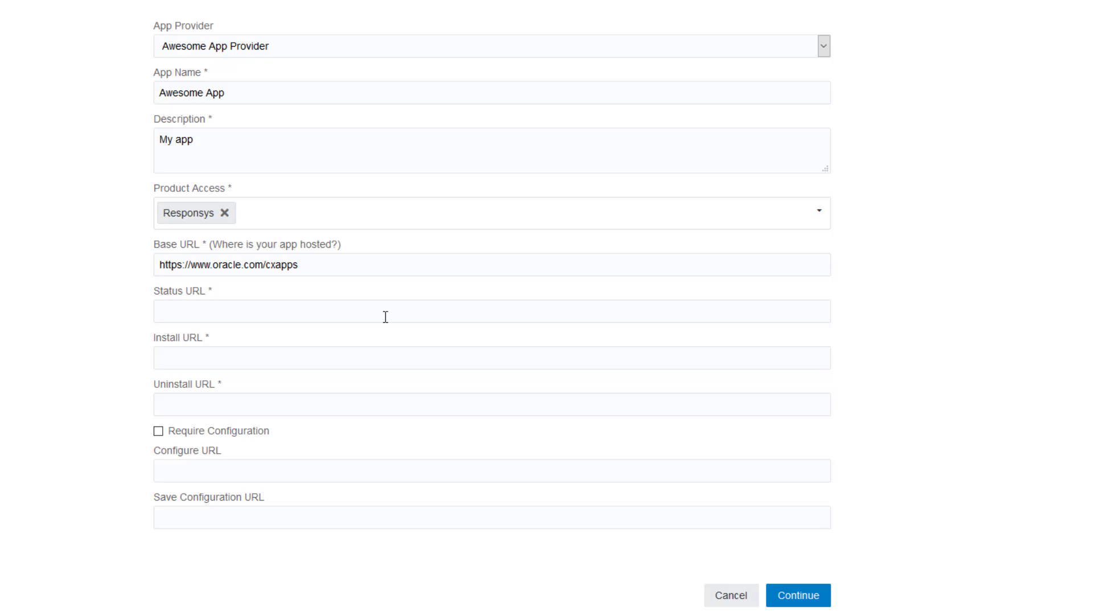
# Set the status, install and uninstall URLs to /status, /install and /uninstall
pyautogui.click(386, 317)
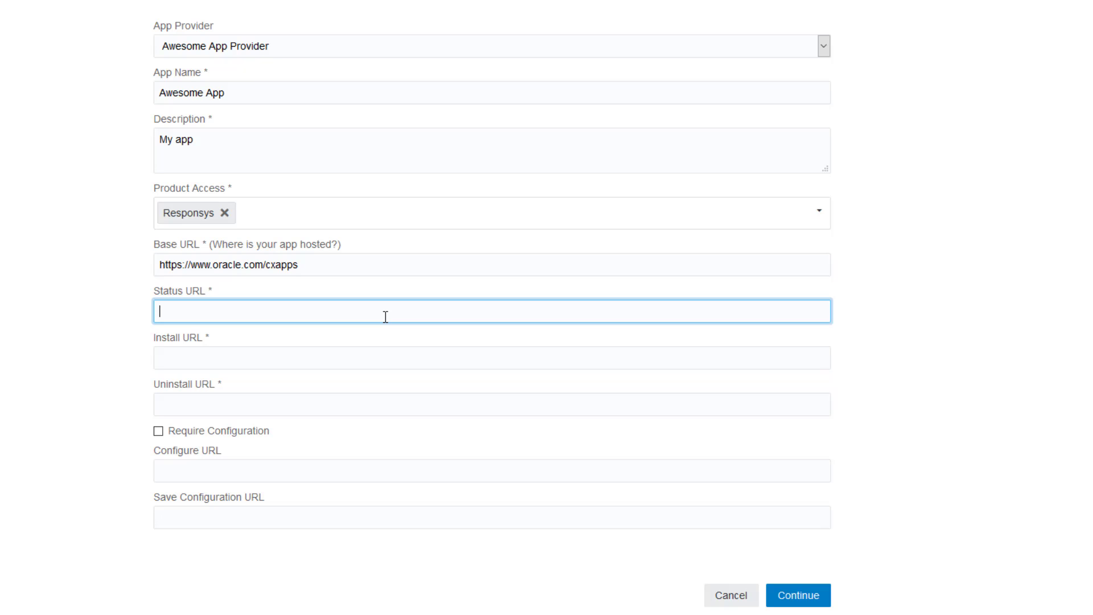
pyautogui.write('/status')
pyautogui.click(370, 349)
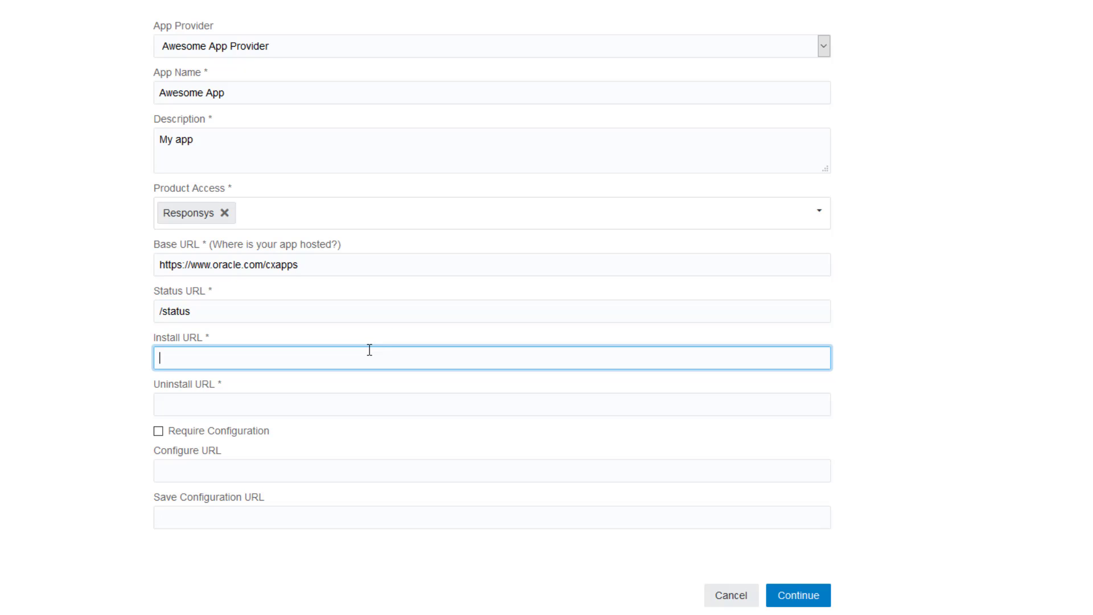
pyautogui.write('/install')
pyautogui.click(367, 403)
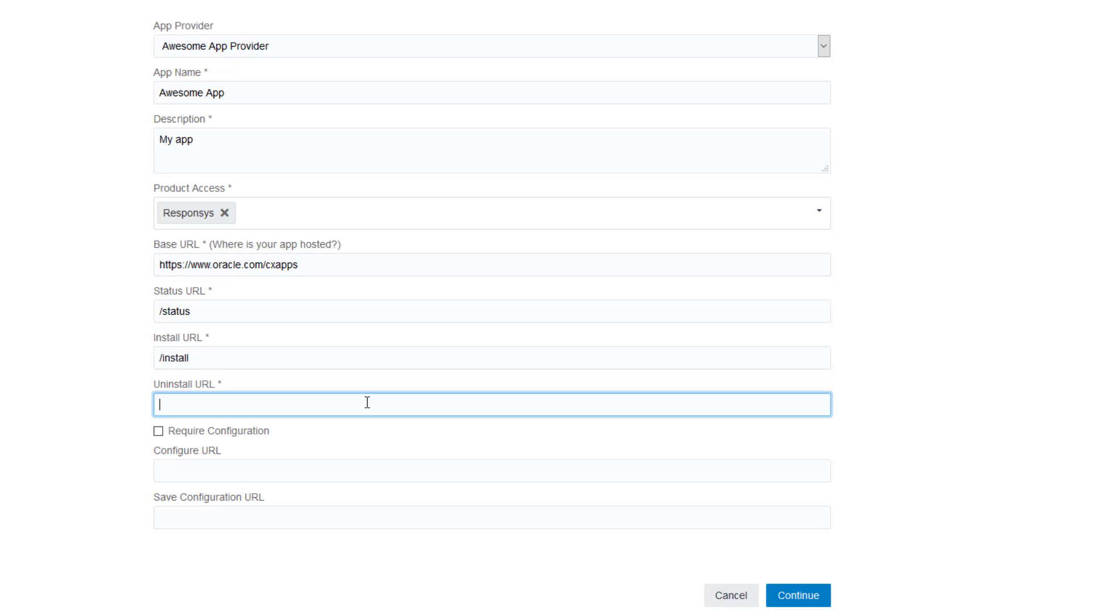
pyautogui.write('/uninstall')
# Require configuration, with configure URL /configure and save configuration URL /saveconfiguration
pyautogui.click(159, 432)
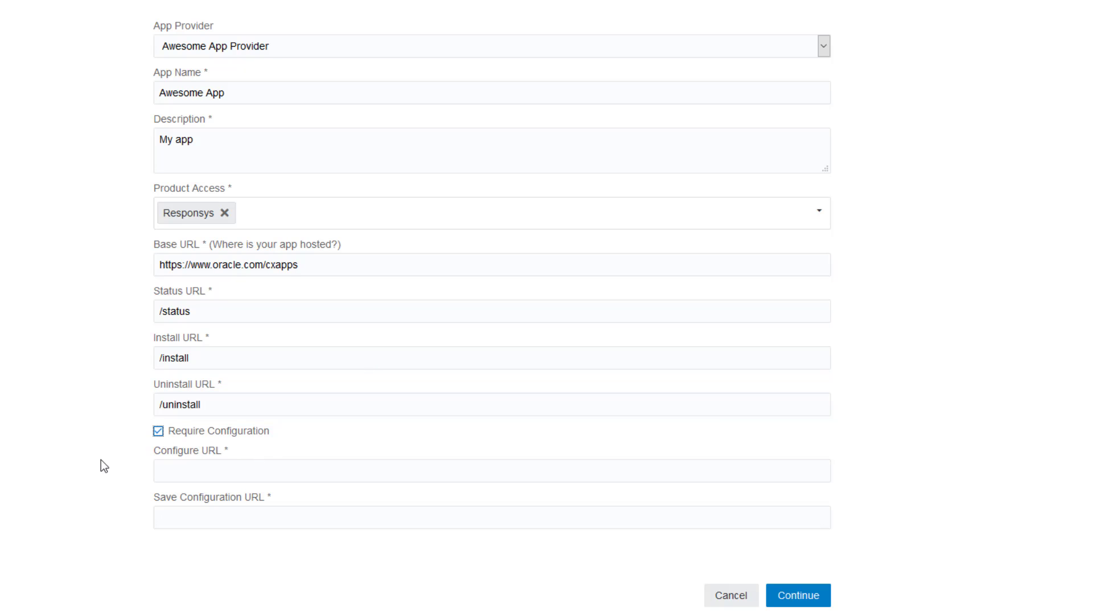
pyautogui.click(245, 468)
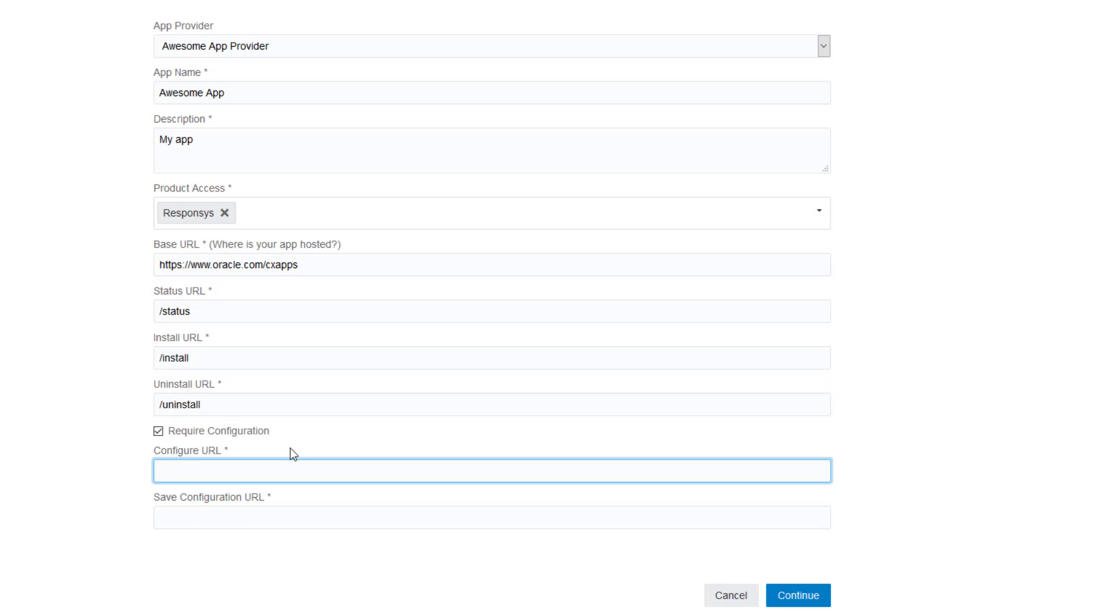
pyautogui.write('/configure')
pyautogui.click(260, 520)
pyautogui.write('/savecon')
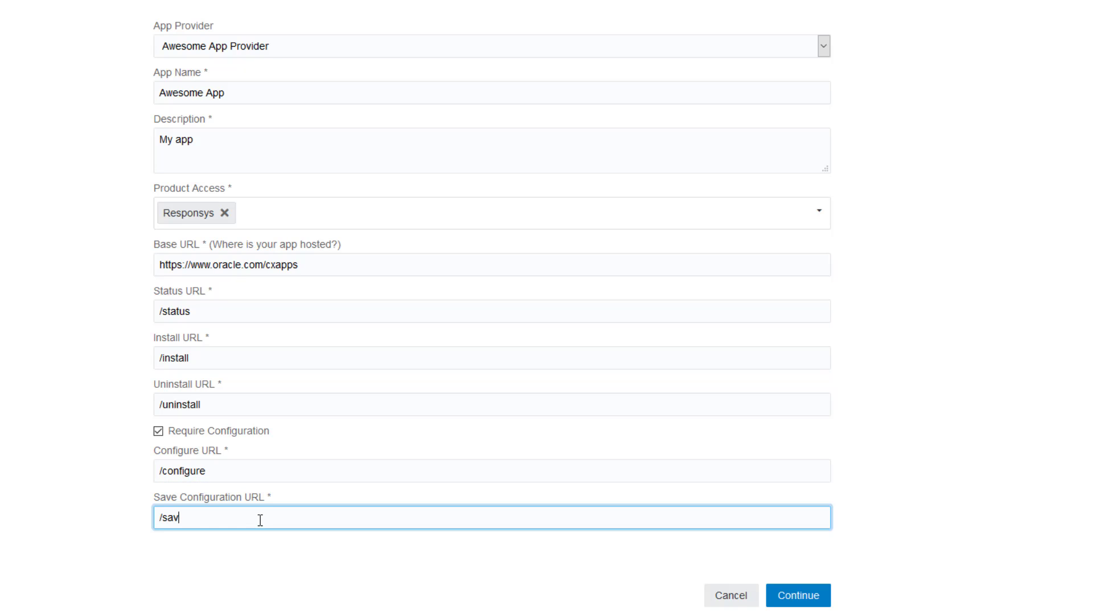
pyautogui.write('figuration')
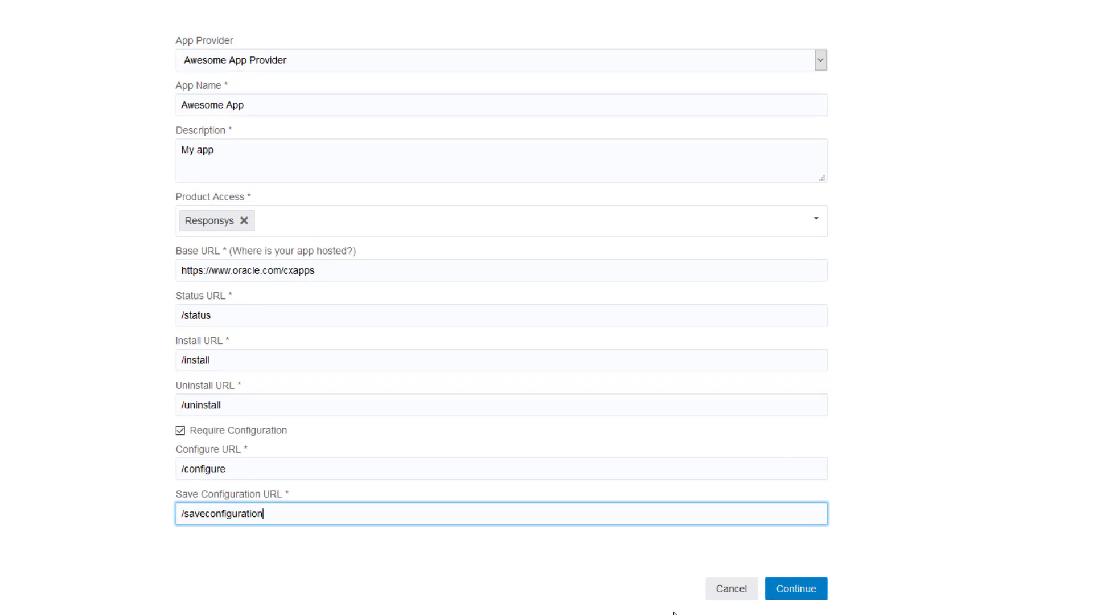
# Advance to the logo step and set the large image URL to o_logo.png
pyautogui.click(795, 593)
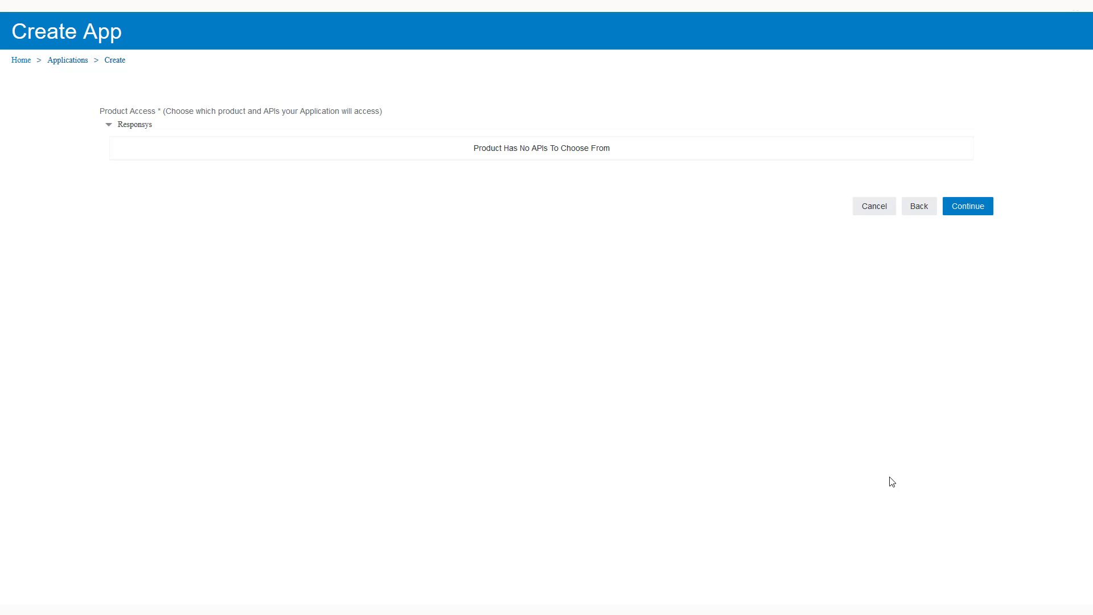
pyautogui.click(984, 212)
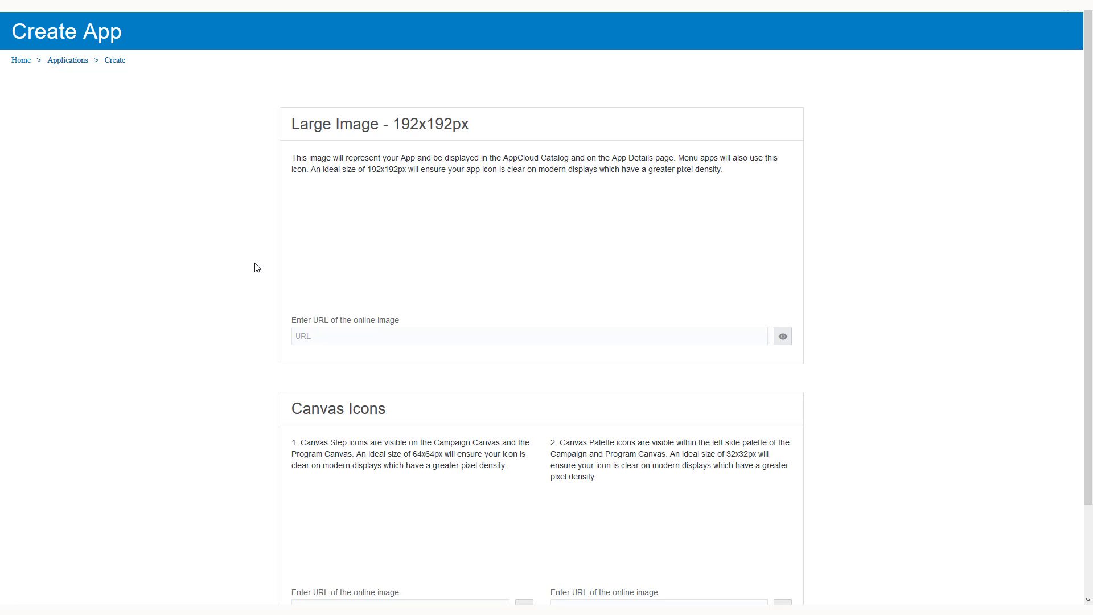
pyautogui.click(338, 340)
pyautogui.write('http://slc13mze.us.oracle.com/APIWorkshop/o_logo.png')
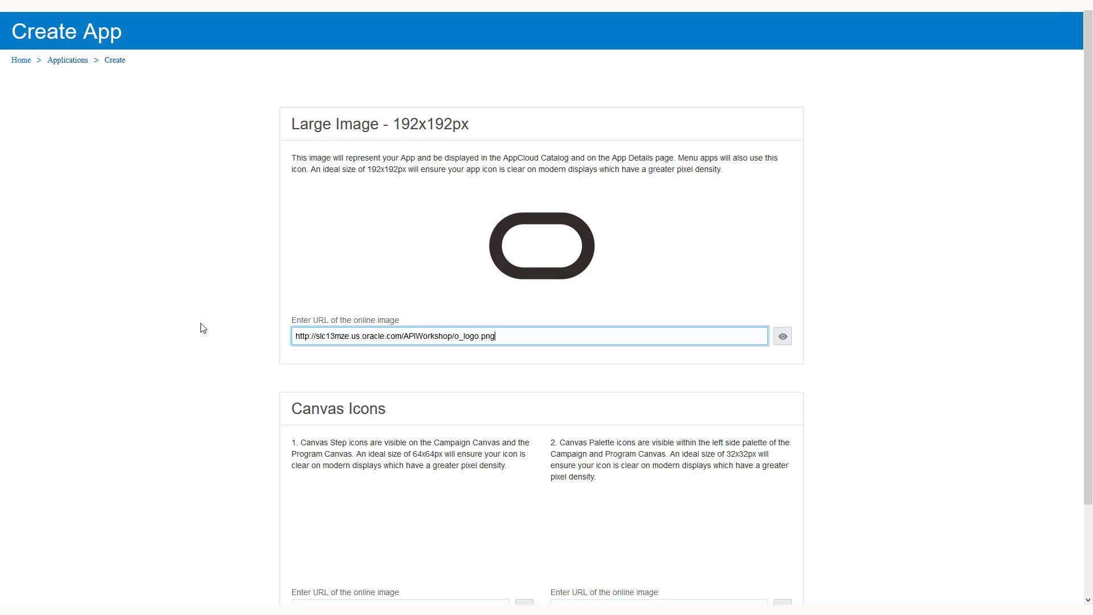
pyautogui.click(203, 324)
# Use the o_logo.png URL for both the canvas step and canvas palette icons
pyautogui.scroll(-2, 217, 347)
pyautogui.click(336, 503)
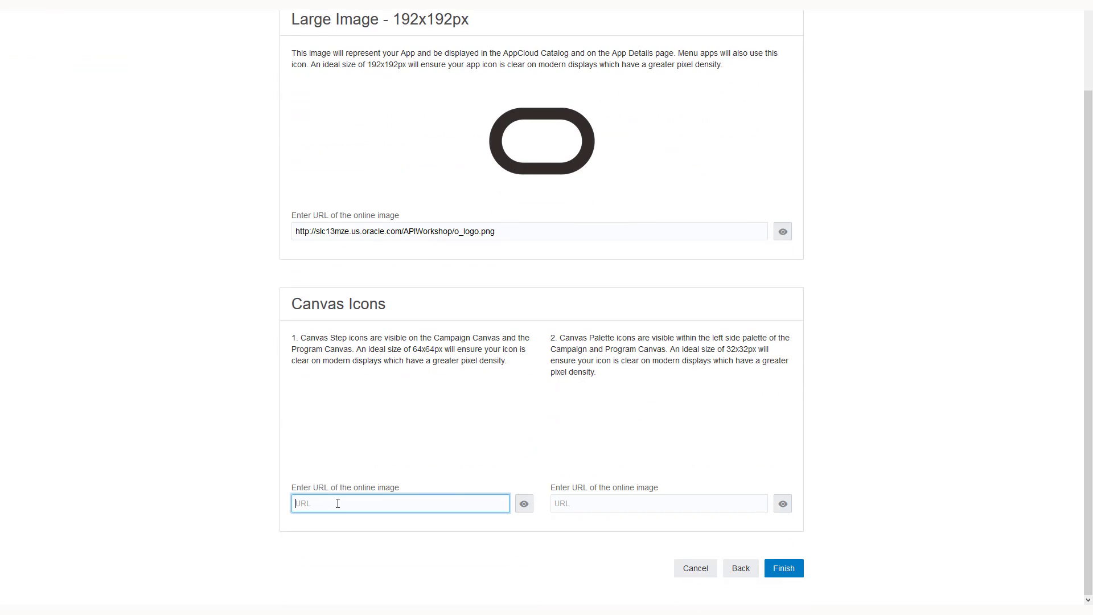
pyautogui.write('http://slc13mze.us.oracle.com/APIWorkshop/o_logo.png')
pyautogui.click(603, 504)
pyautogui.write('http://slc13mze.us.oracle.com/APIWorkshop/o_logo.png')
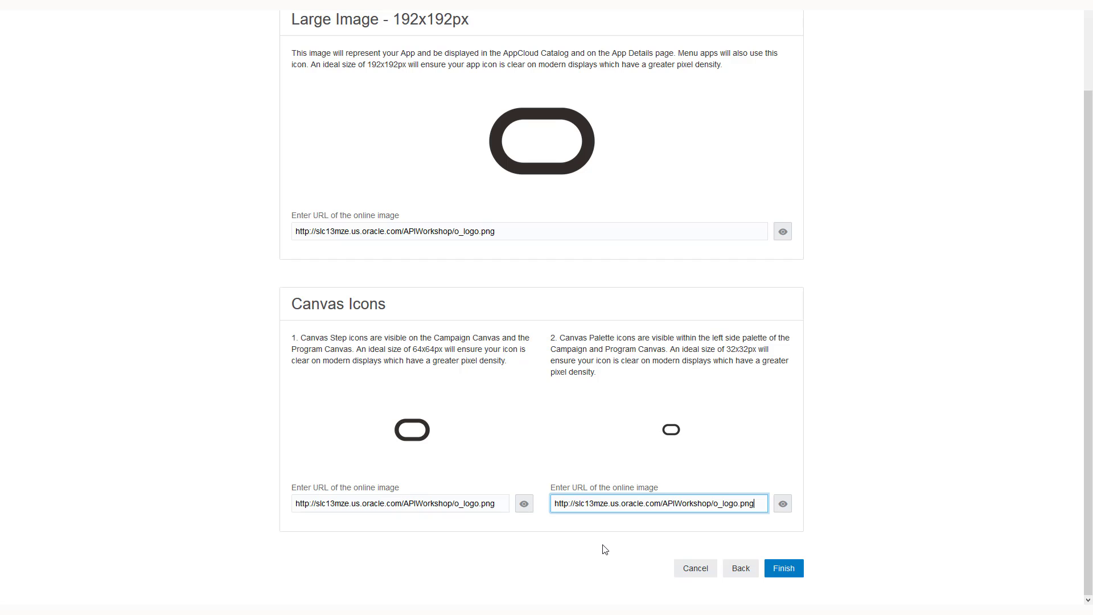
pyautogui.click(605, 550)
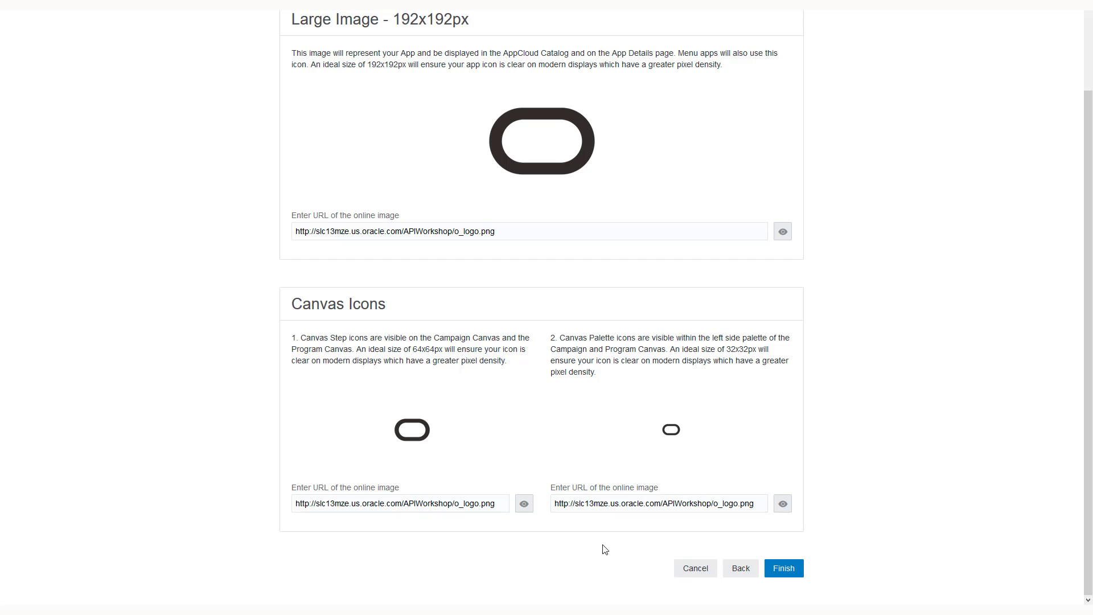
# Finish creating Awesome App and view its App Details page showing Up status
pyautogui.click(780, 568)
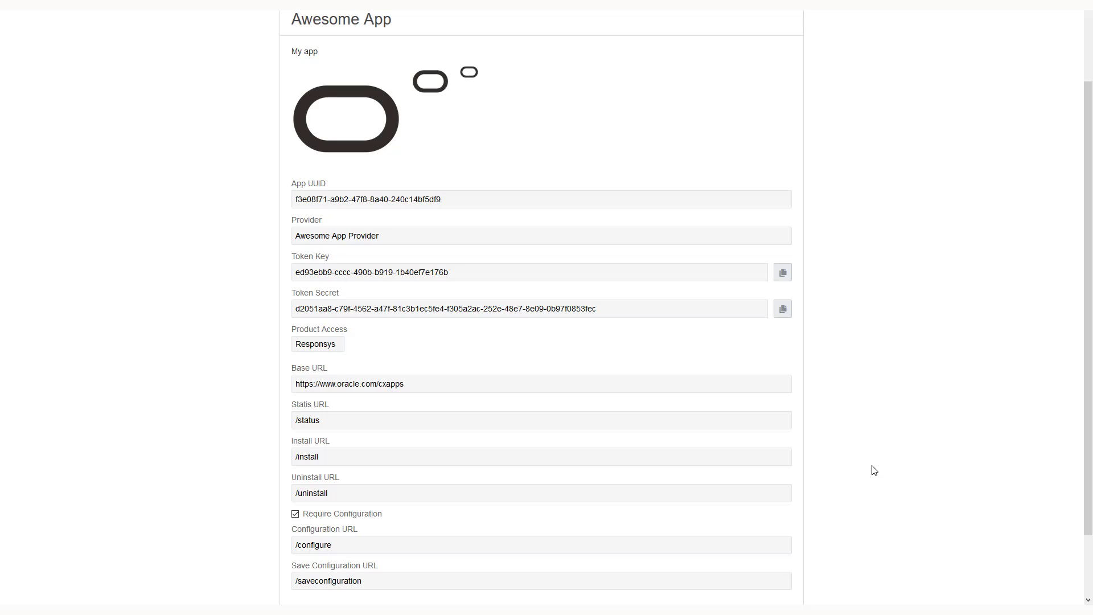
pyautogui.scroll(-2, 873, 471)
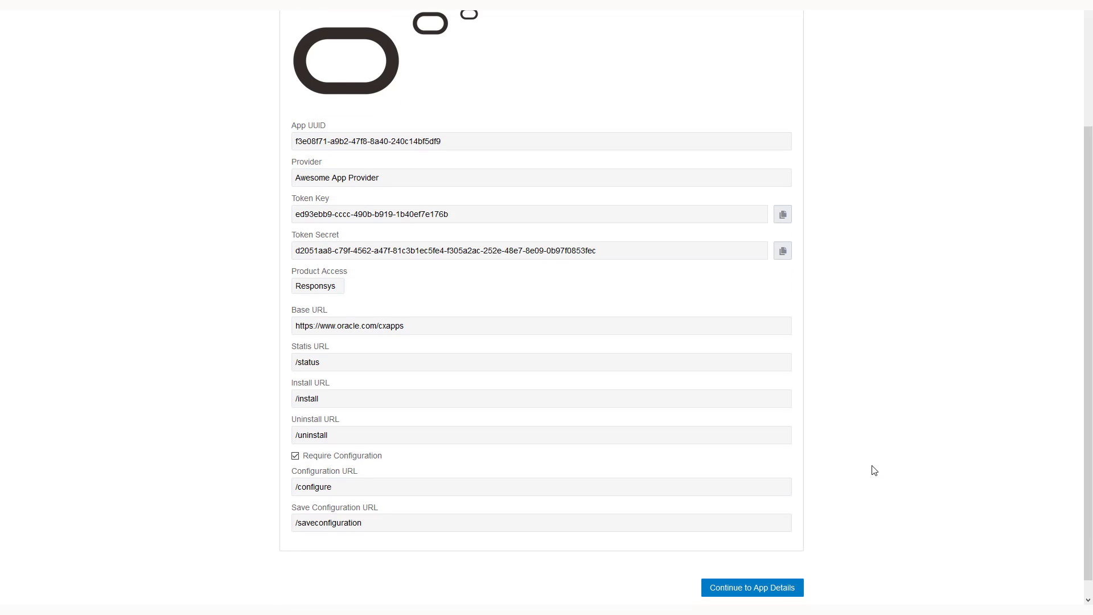
pyautogui.click(791, 588)
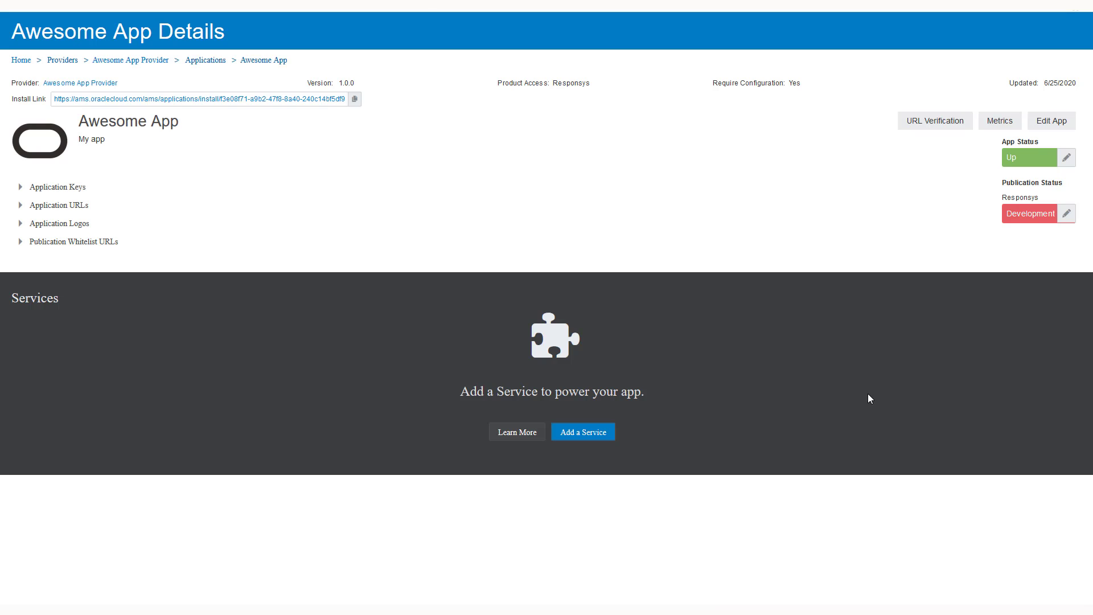